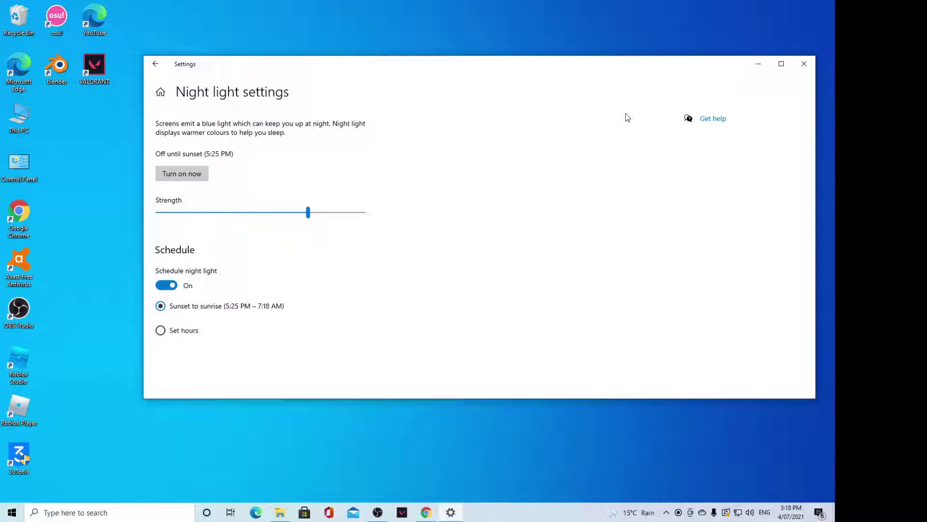
# Step: Close the Settings window, leaving the empty desktop
pyautogui.click(803, 64)
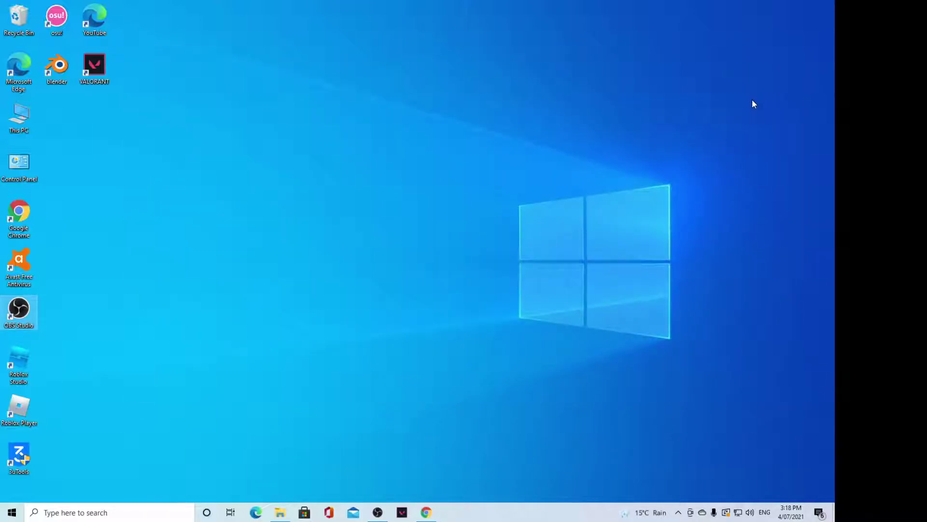
# Step: Launch Windows Settings from the Start menu
pyautogui.click(10, 512)
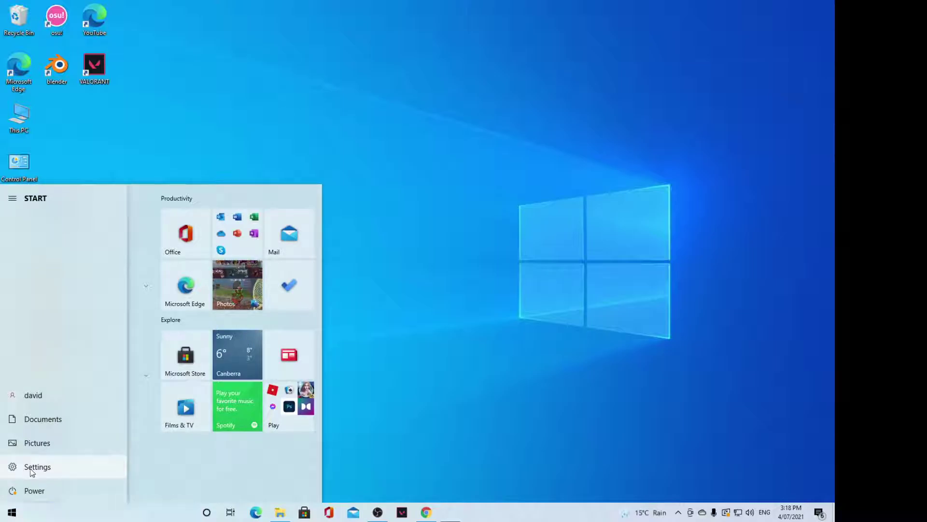
pyautogui.click(29, 468)
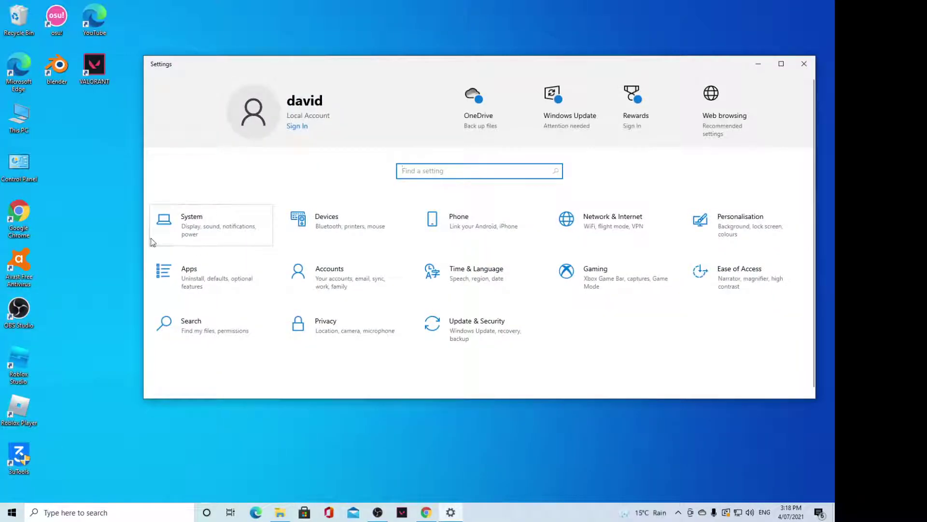
# Step: Go to System > Display and toggle Night light off and back on
pyautogui.click(183, 232)
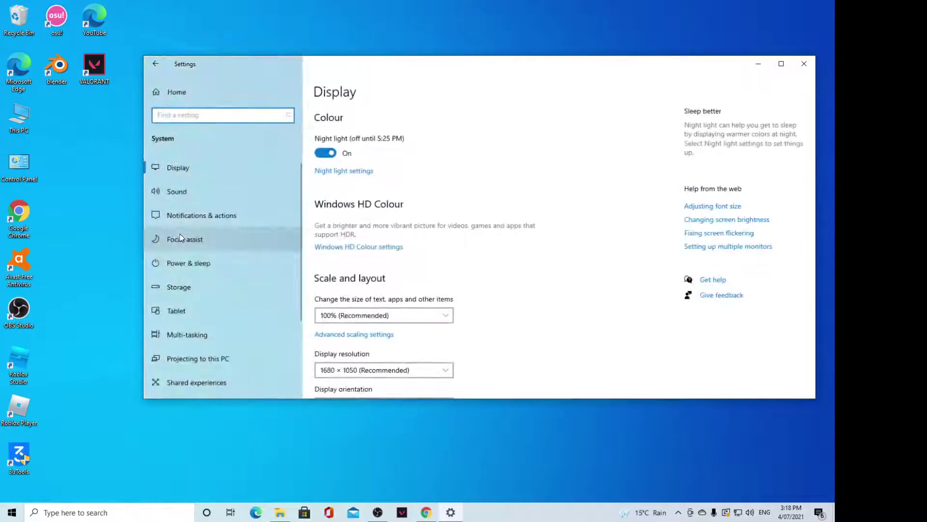
pyautogui.click(194, 172)
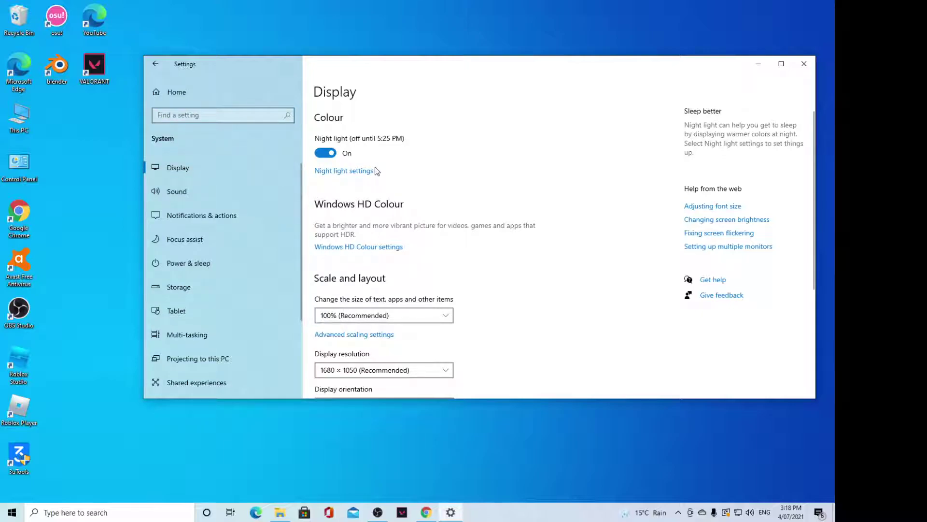
pyautogui.click(326, 154)
pyautogui.click(326, 153)
# Step: In Night light settings, raise strength to about 75 and toggle the schedule off then on
pyautogui.click(340, 172)
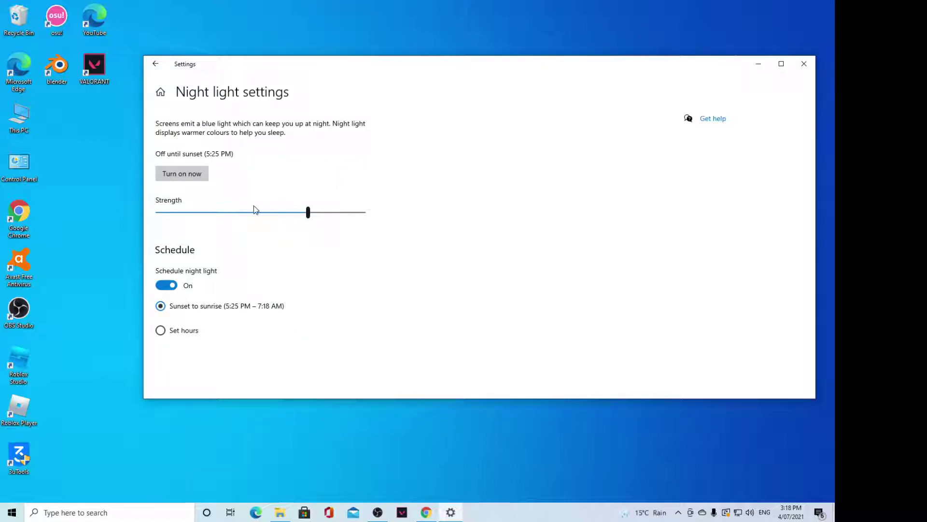
pyautogui.moveTo(306, 212); pyautogui.dragTo(314, 212)
pyautogui.click(170, 285)
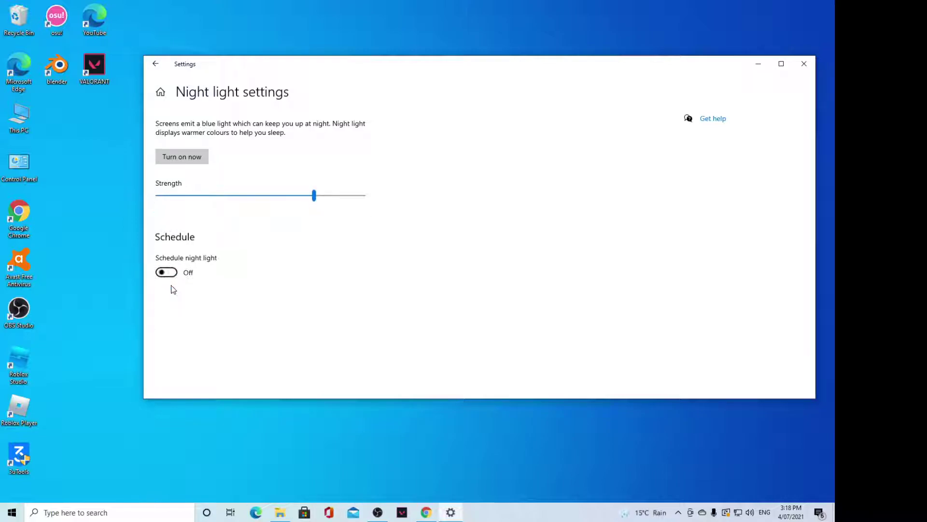
pyautogui.click(166, 268)
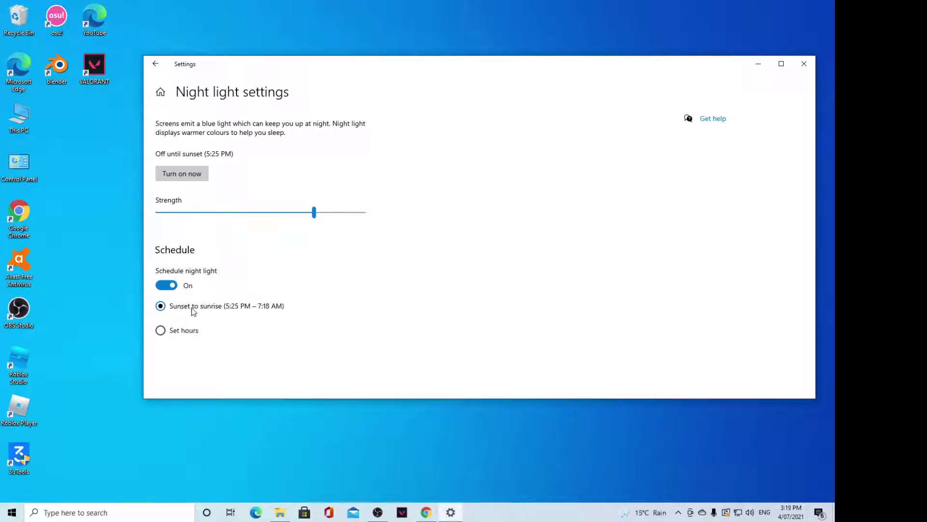
# Step: Schedule night light for set hours, on at 8:00 PM and off at 6:00 AM
pyautogui.click(161, 332)
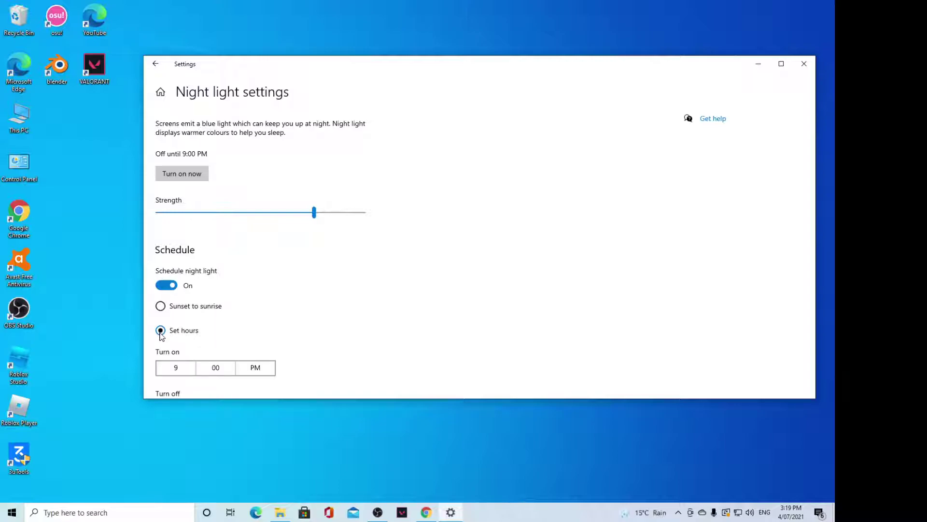
pyautogui.scroll(-2, 246, 319)
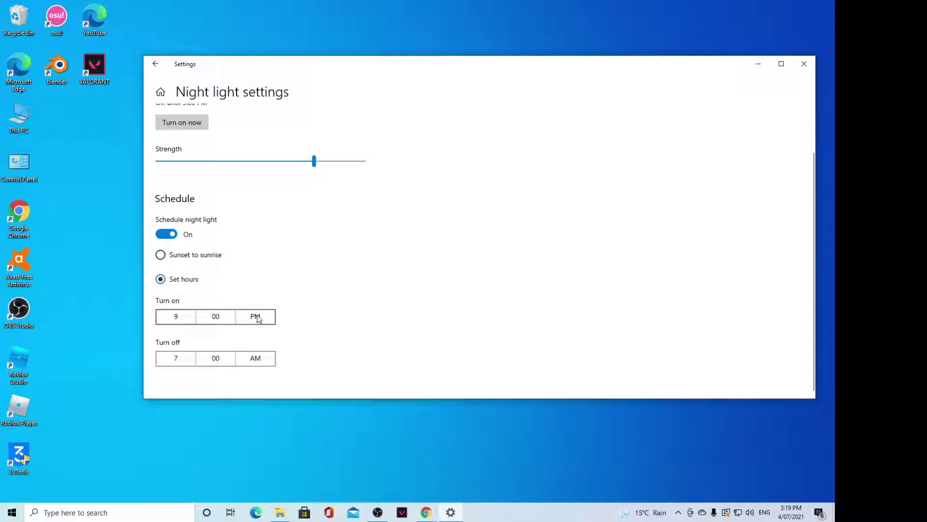
pyautogui.click(192, 317)
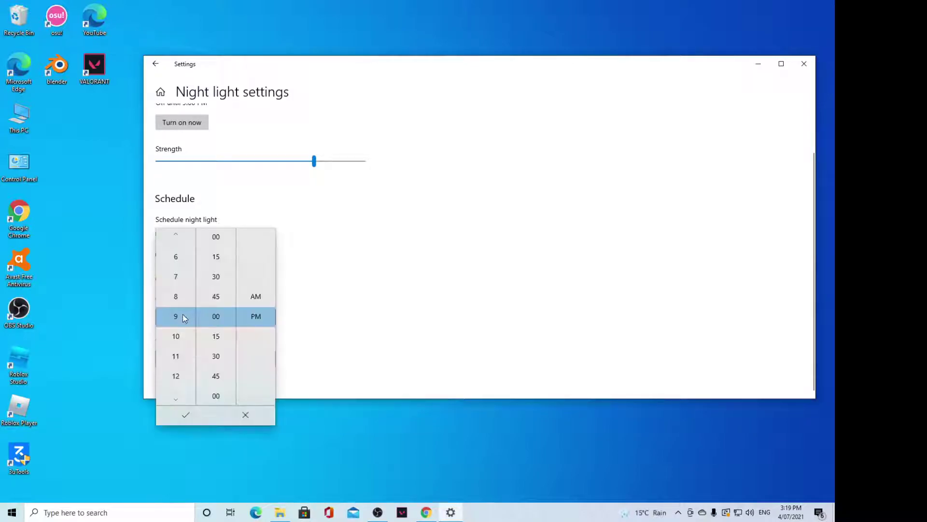
pyautogui.scroll(1, 181, 302)
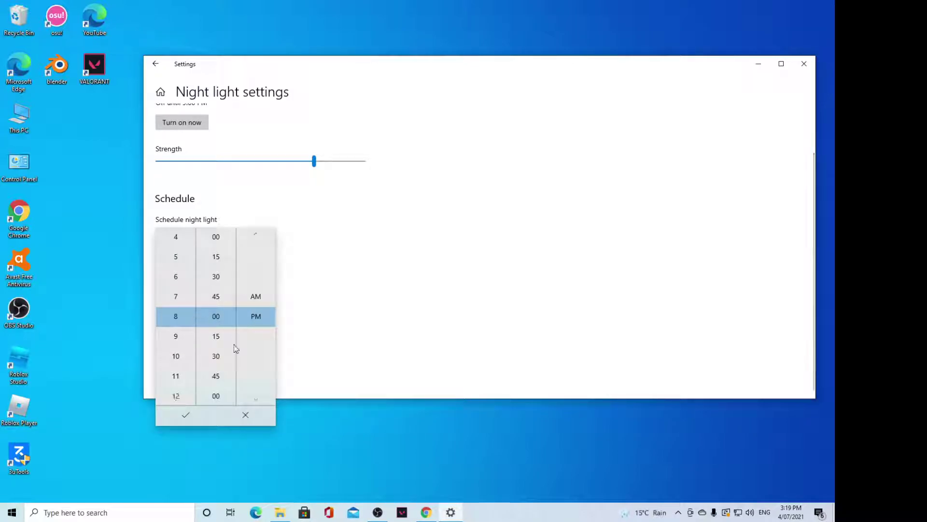
pyautogui.click(185, 415)
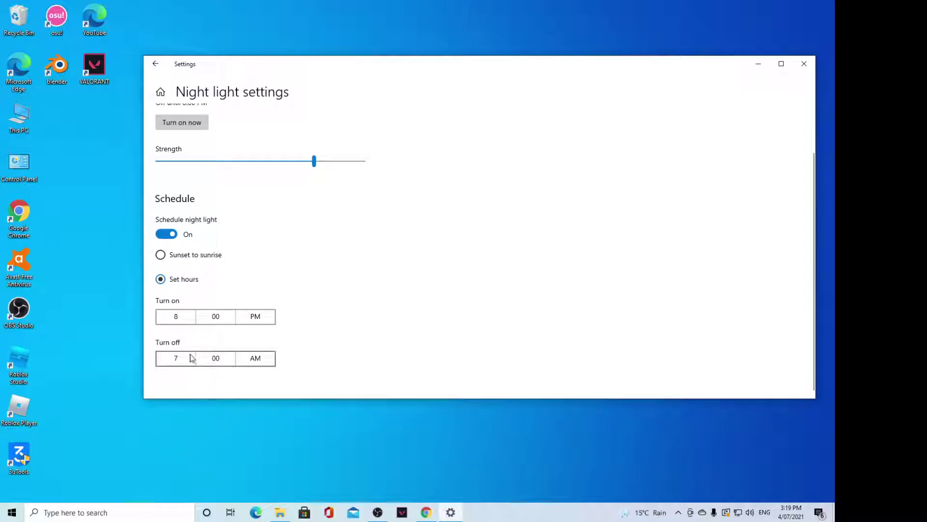
pyautogui.click(181, 359)
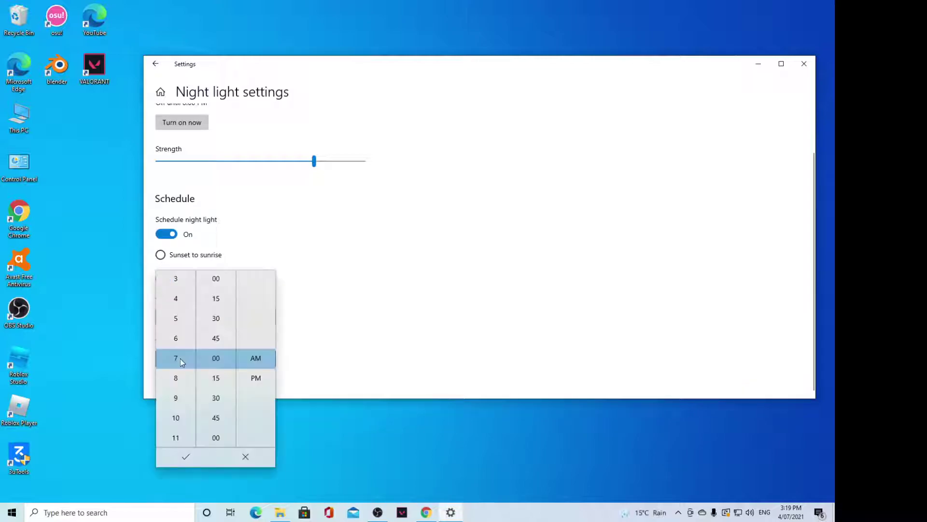
pyautogui.scroll(1, 180, 342)
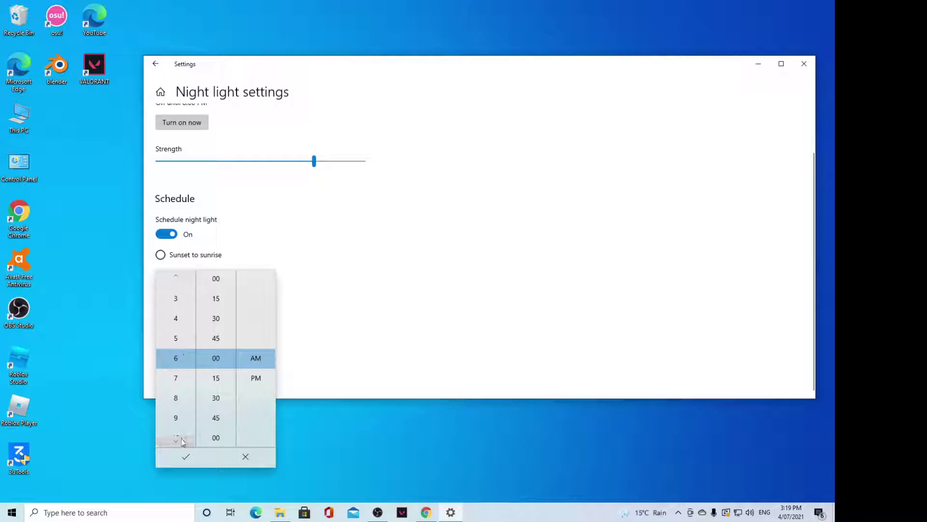
pyautogui.click(186, 457)
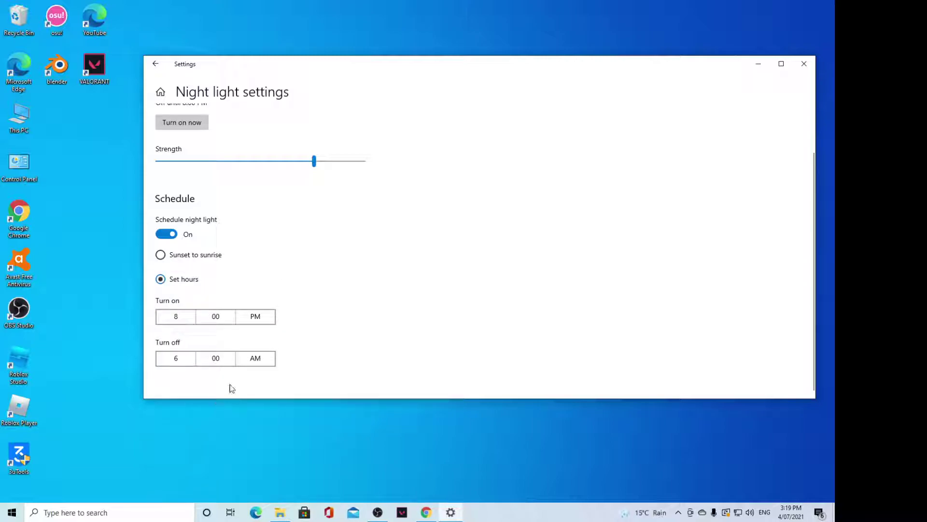
pyautogui.scroll(3, 449, 294)
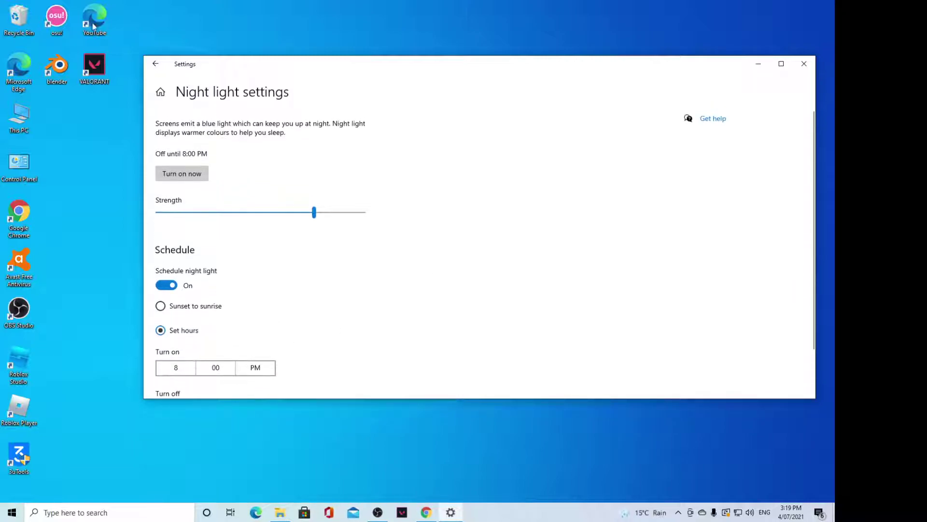
# Step: Return to the Settings home page and close the window
pyautogui.click(154, 65)
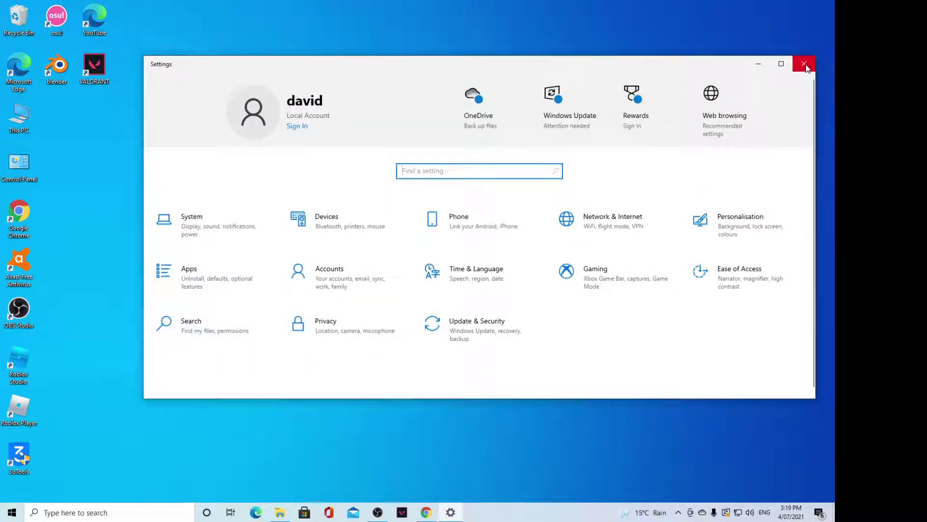
pyautogui.click(806, 67)
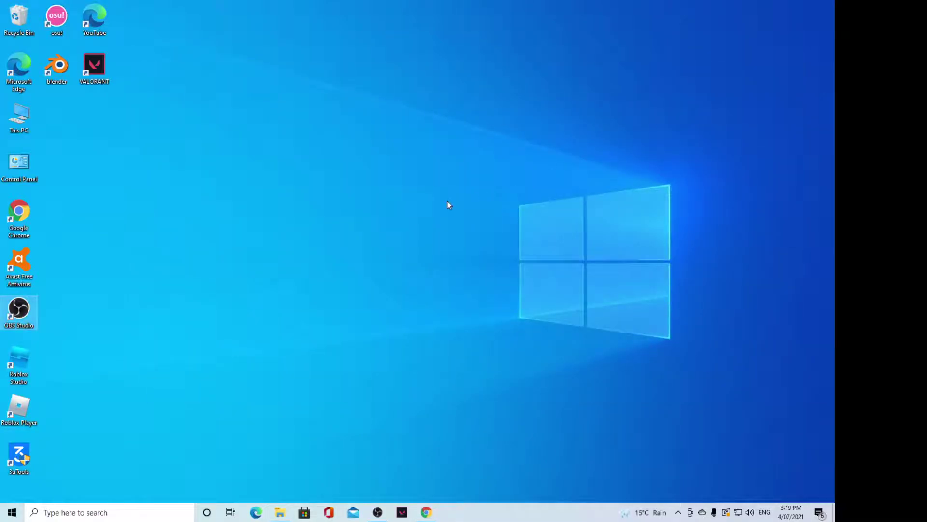